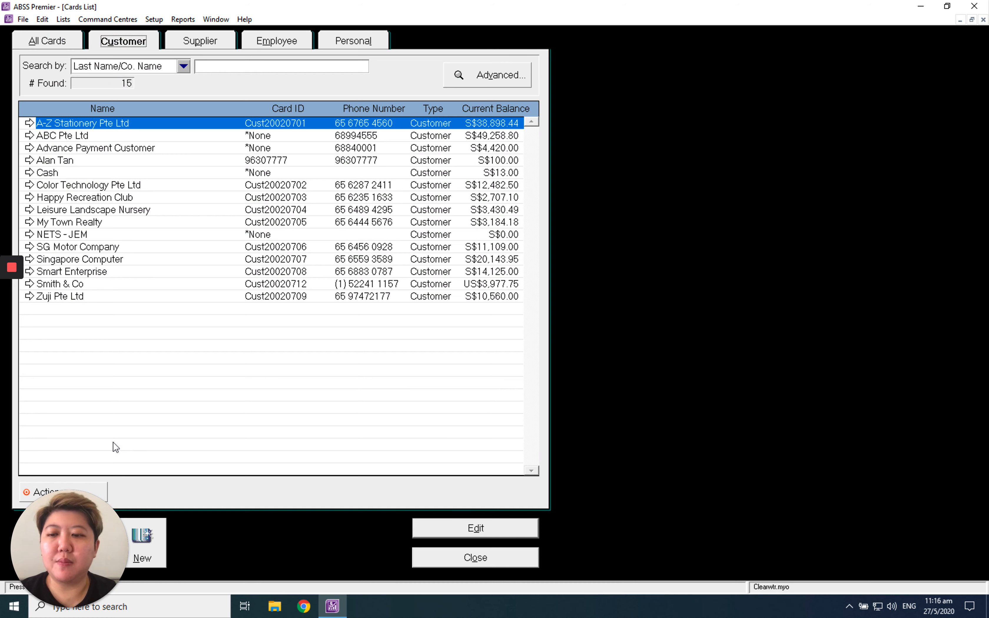
# Create a new customer card with the Company designation and name it Agnes Pte Ltd.
pyautogui.moveTo(63, 510); pyautogui.dragTo(870, 530)
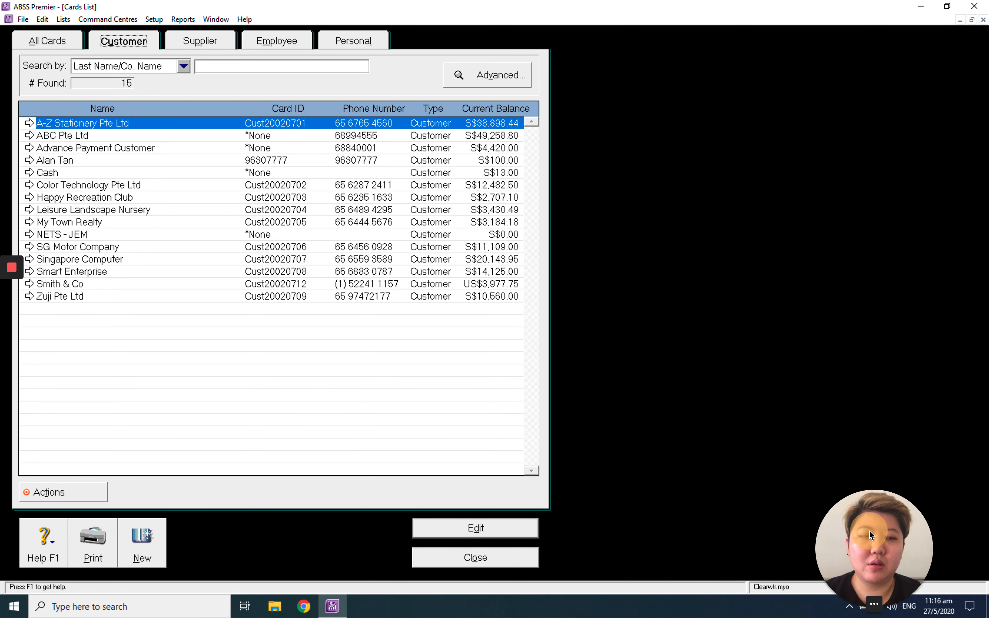
pyautogui.click(141, 543)
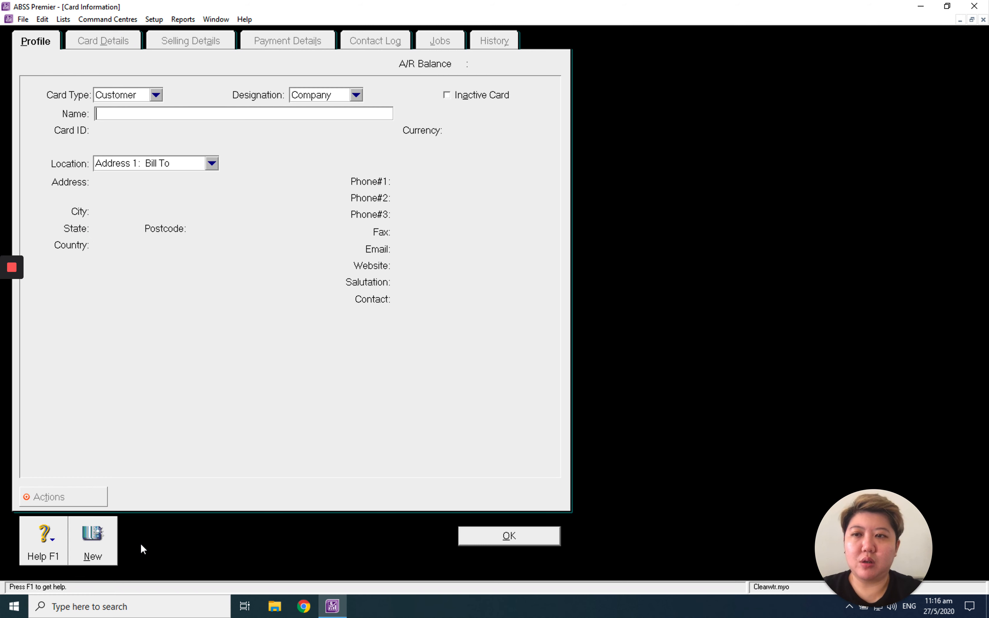
pyautogui.write('Agnes Pte Ltd')
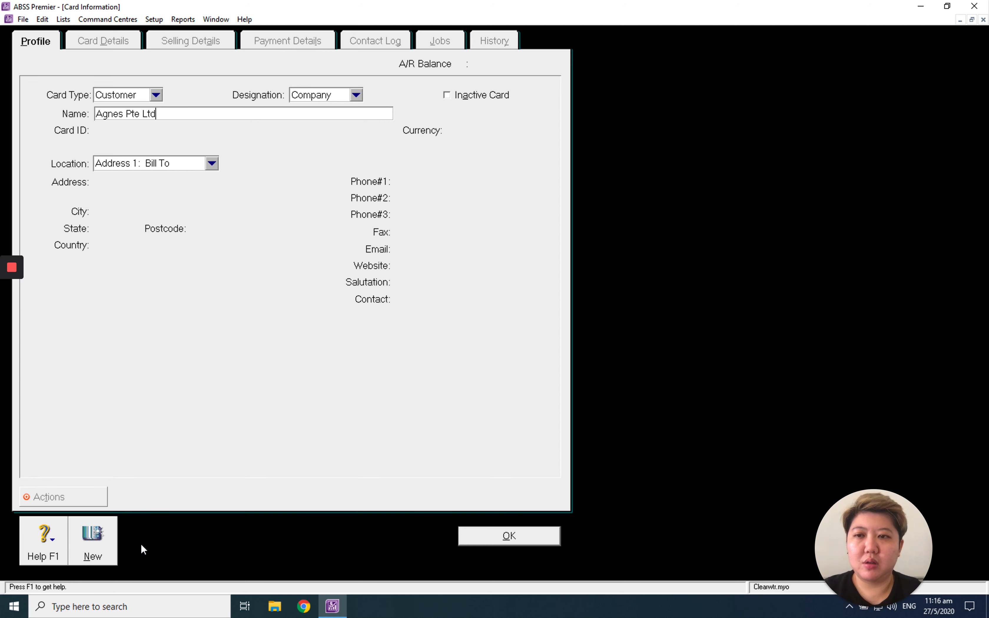
pyautogui.press('Tab')
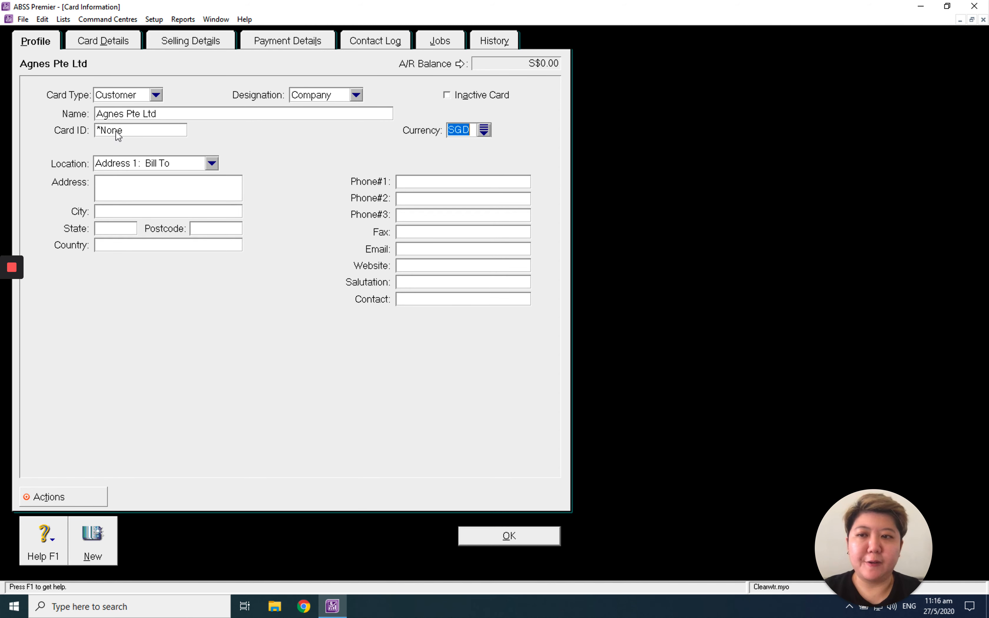
# Enter the customer's two-line postal address for the Address 1: Bill To location.
pyautogui.click(130, 130)
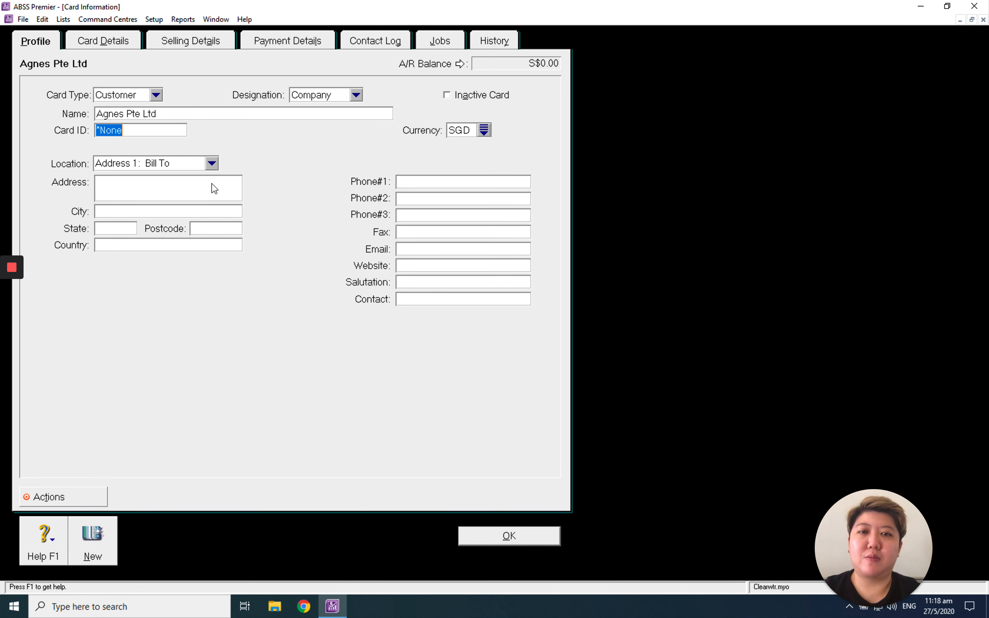
pyautogui.click(213, 184)
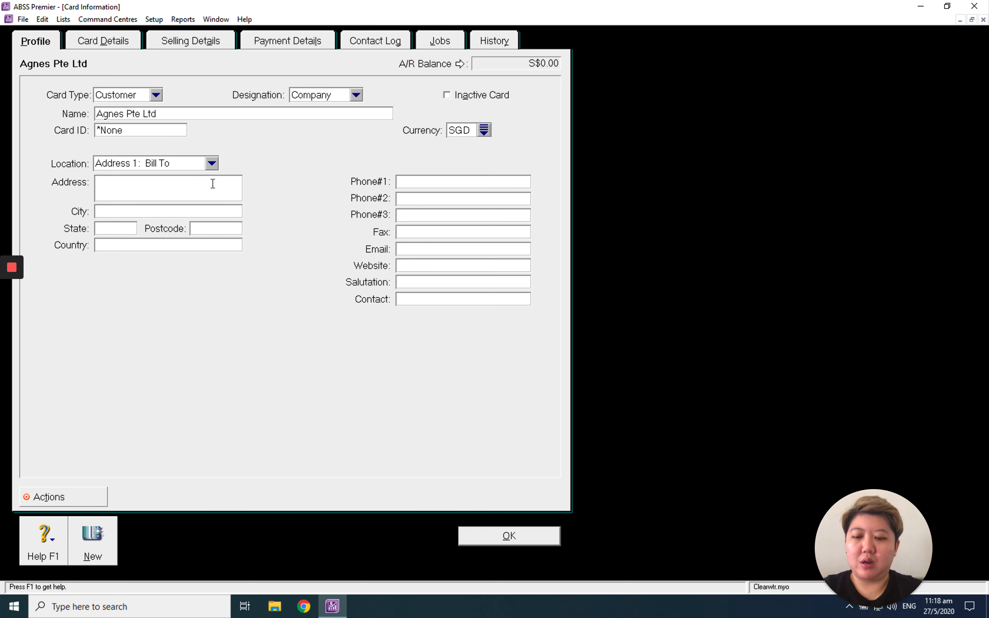
pyautogui.write('30 Cecil ')
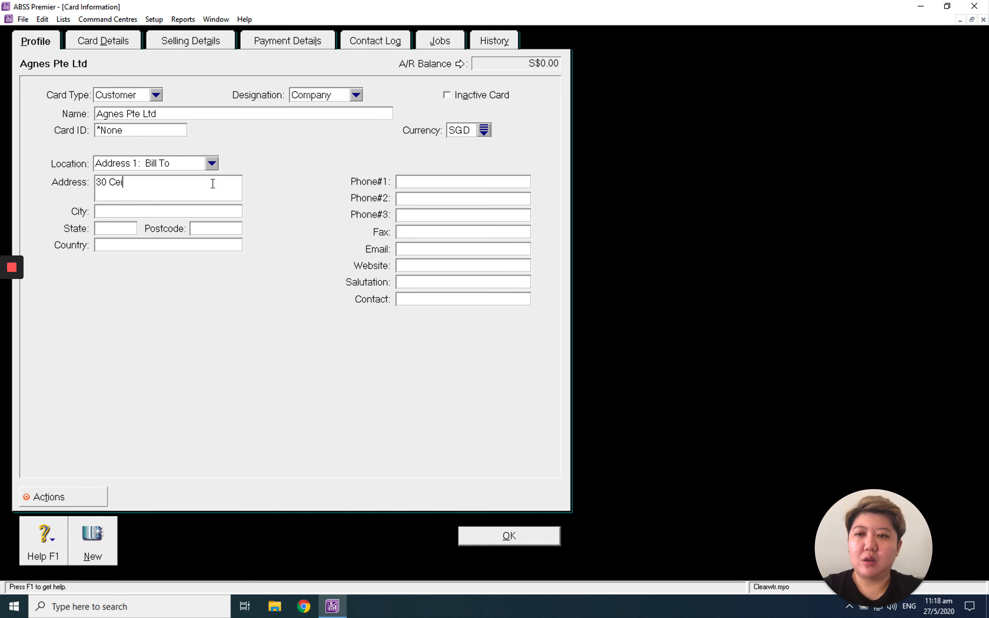
pyautogui.write('Str')
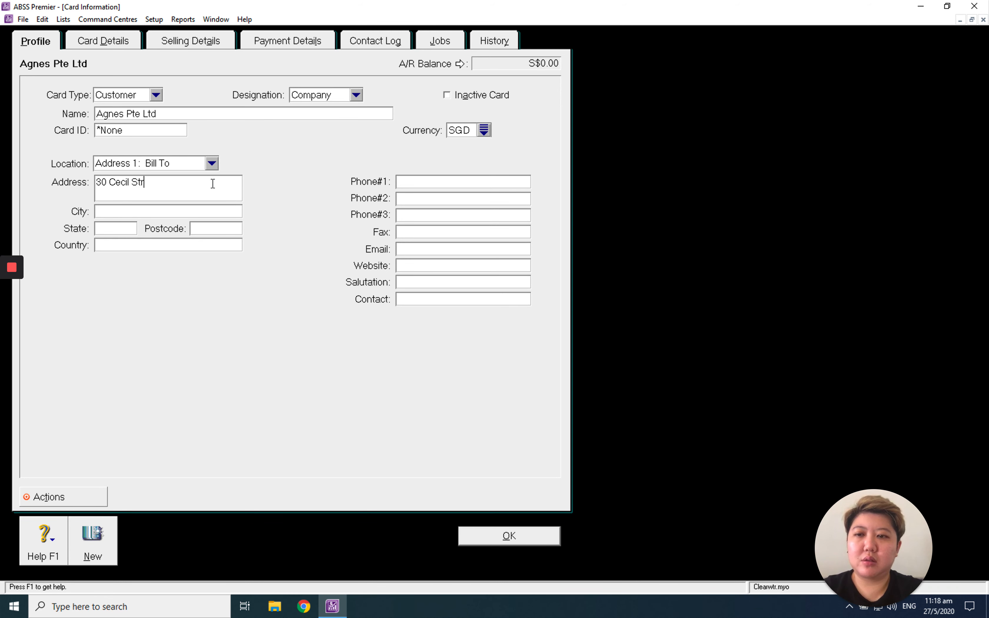
pyautogui.write('eet #')
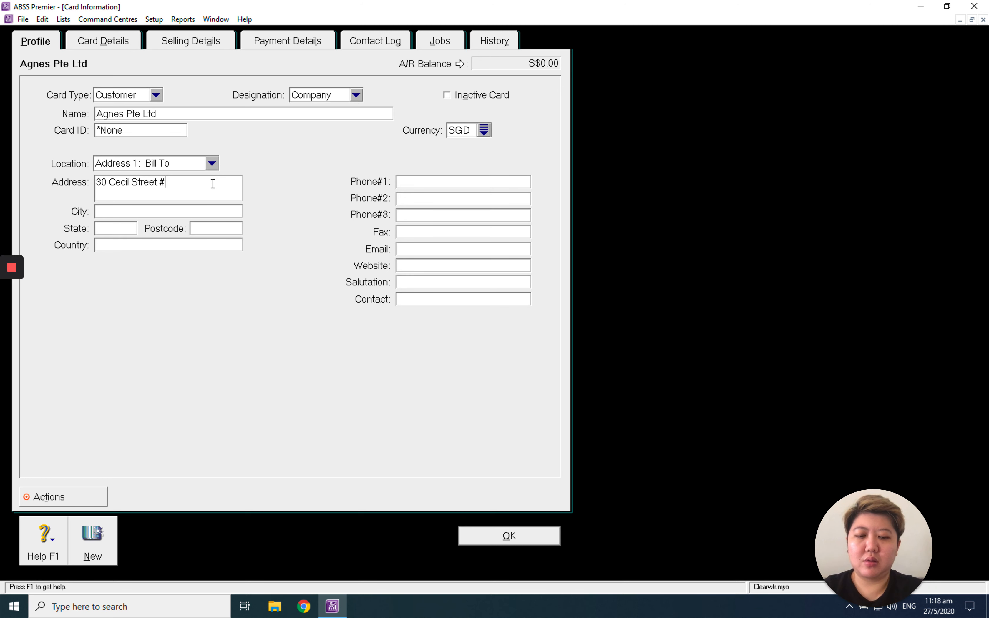
pyautogui.write('08-08')
pyautogui.press('Return')
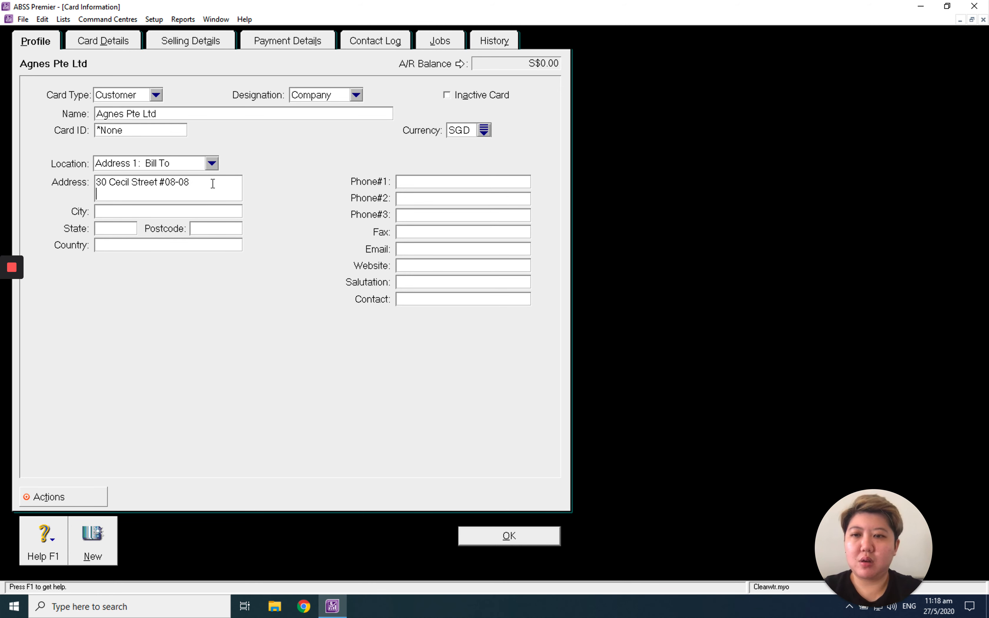
pyautogui.write('Singa')
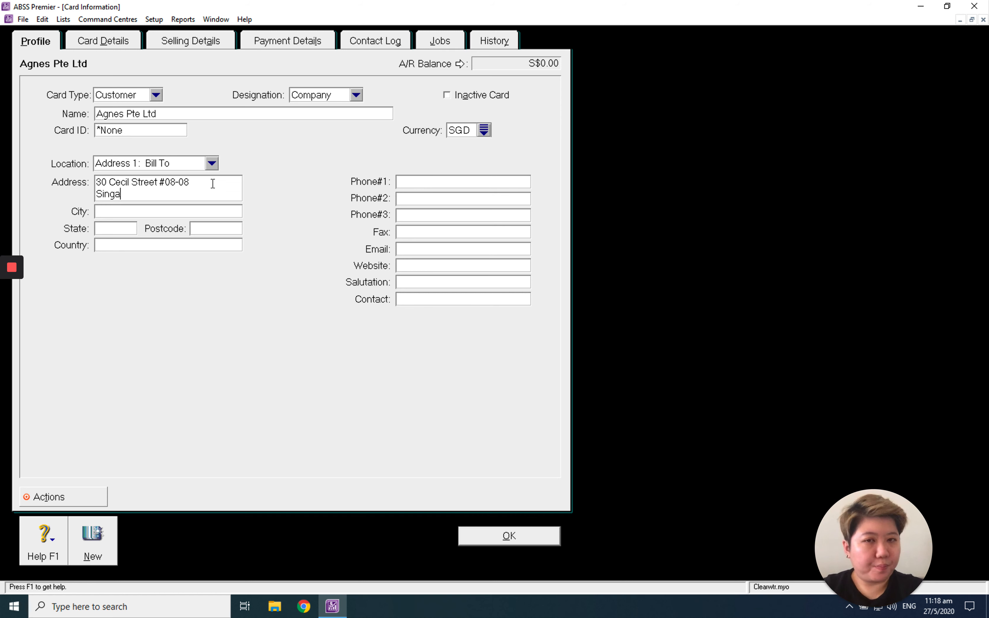
pyautogui.write('pore ')
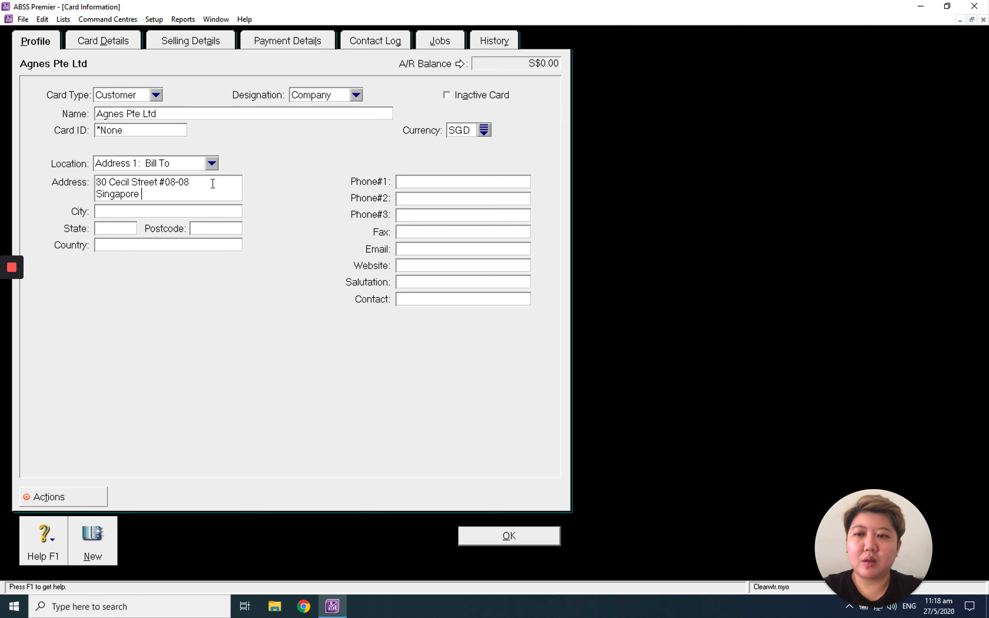
pyautogui.write('666888')
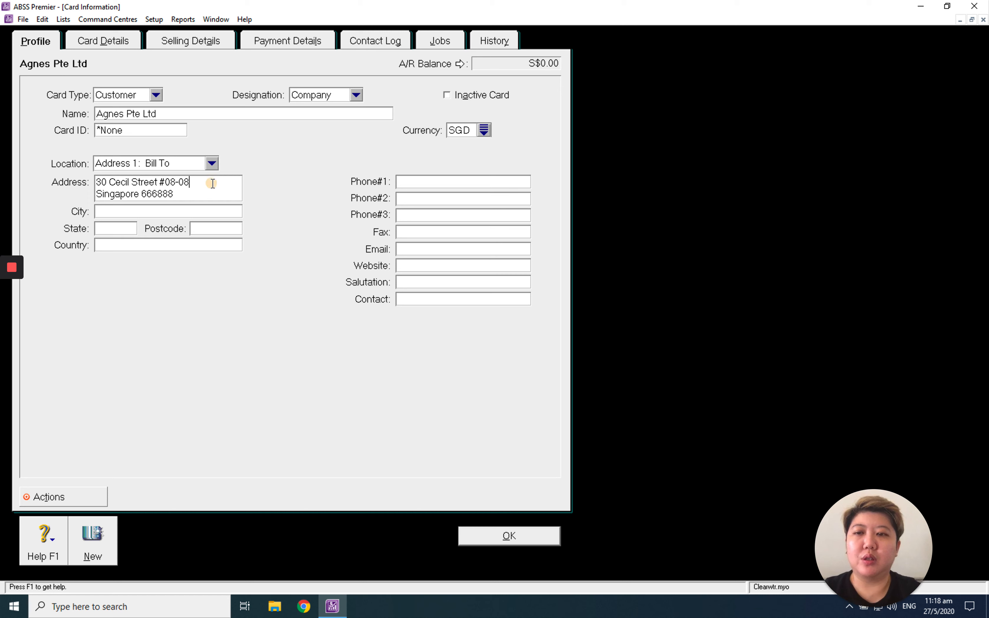
pyautogui.click(213, 184)
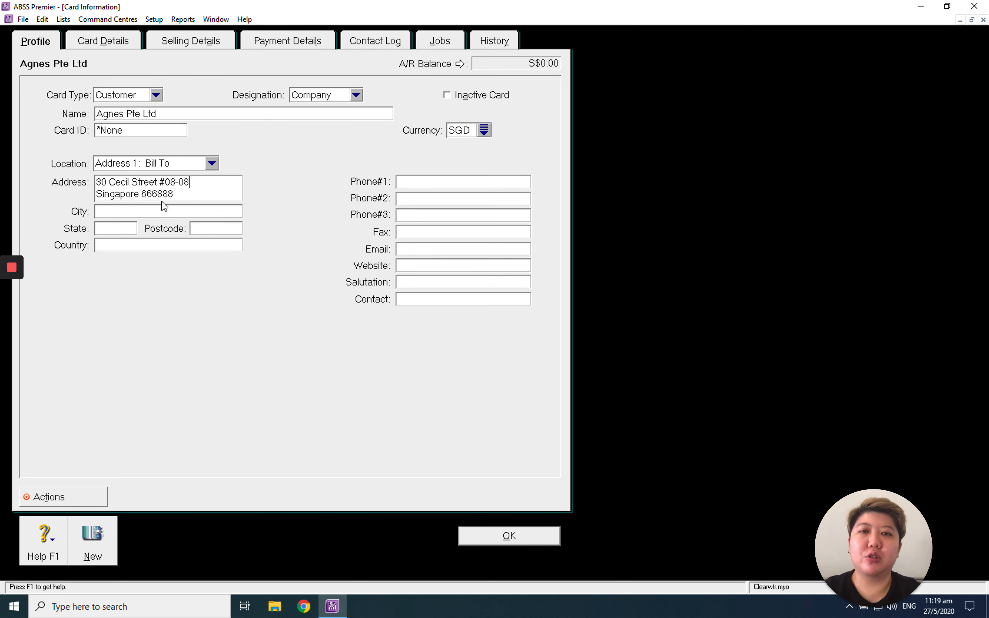
# Fill in the customer's first phone number and the contact person's name.
pyautogui.click(422, 184)
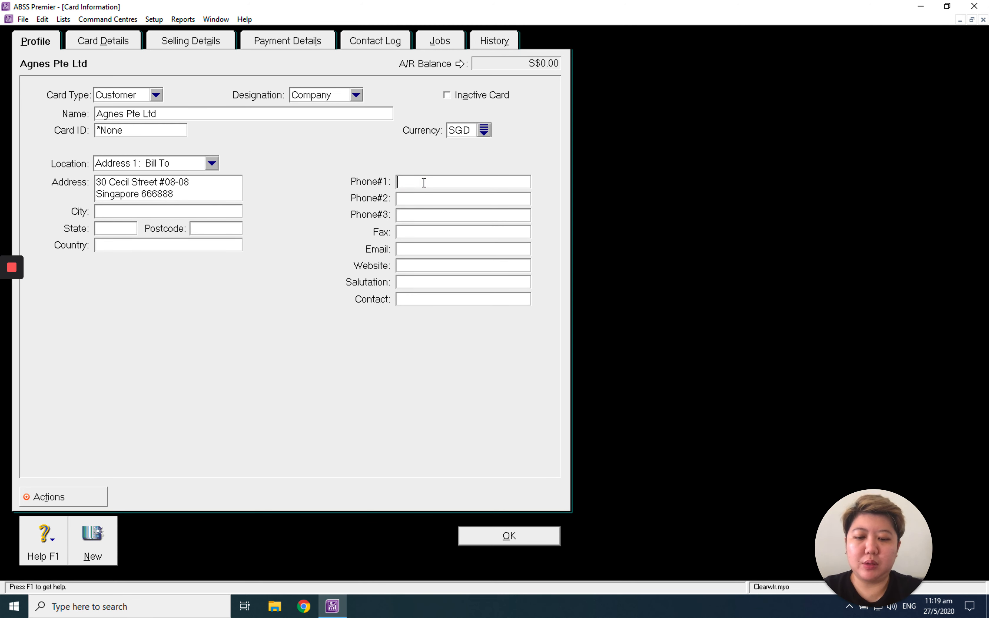
pyautogui.write('6884')
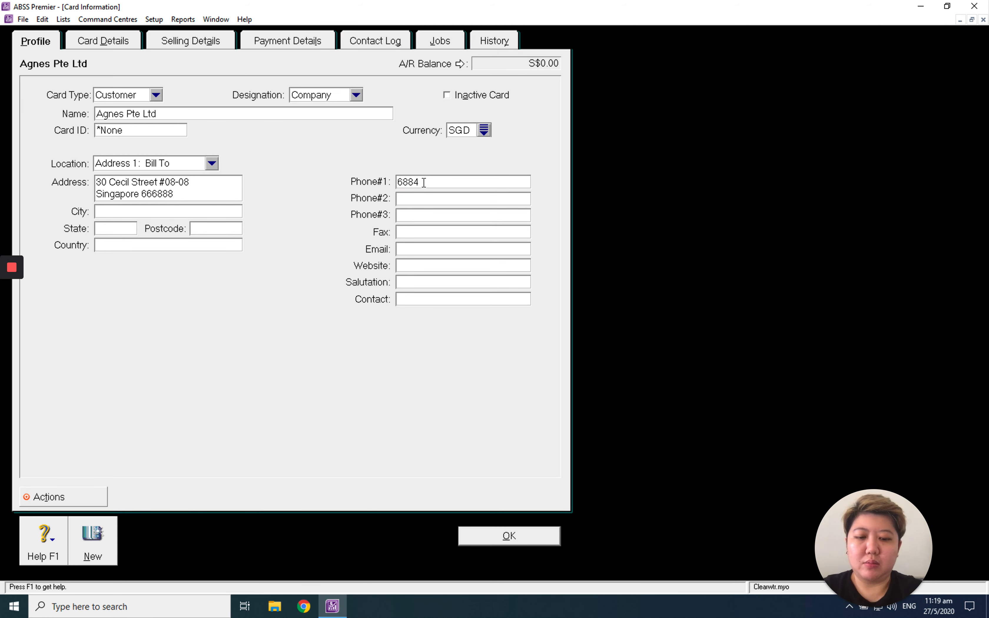
pyautogui.write('9999')
pyautogui.click(412, 295)
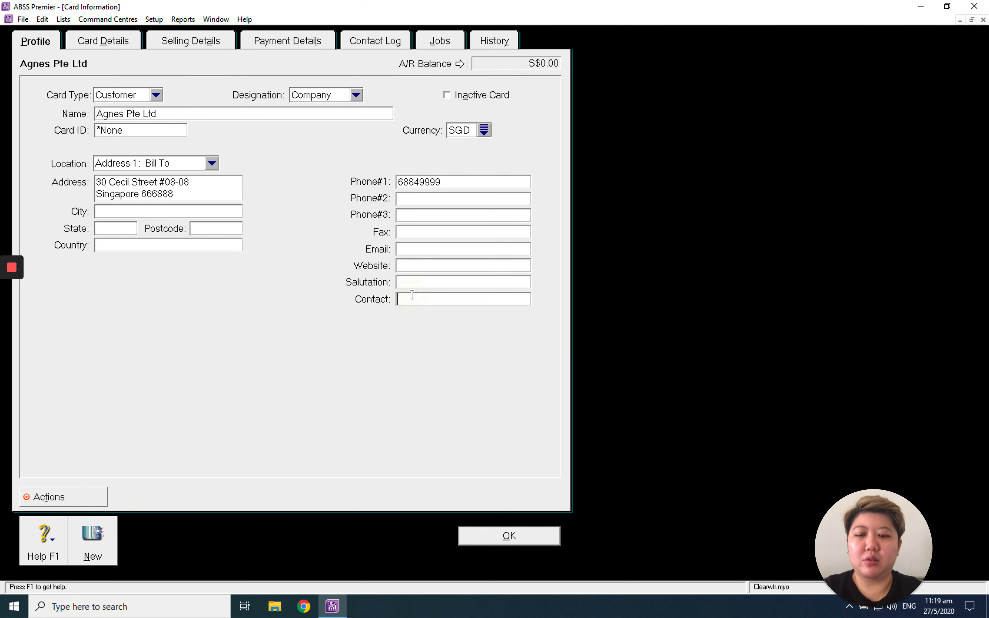
pyautogui.write('Mary')
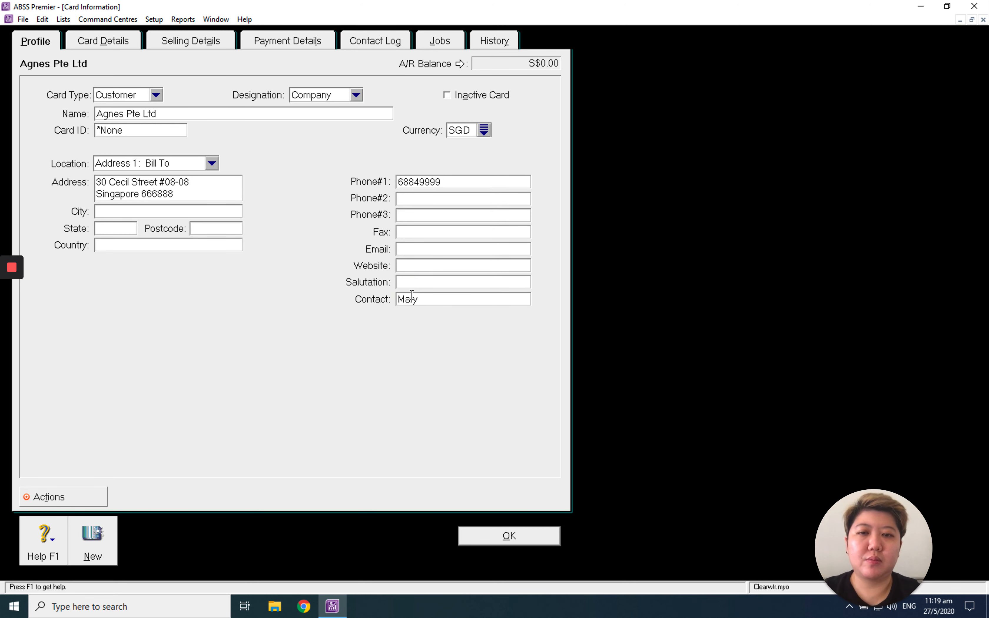
# Add the note "late payment" to the customer's card details.
pyautogui.click(95, 43)
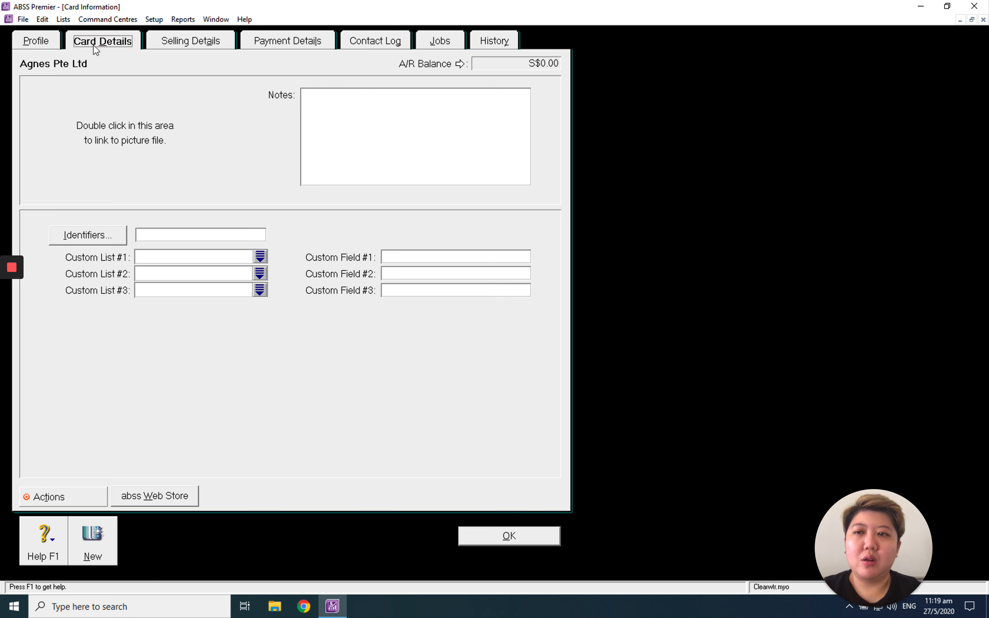
pyautogui.click(427, 159)
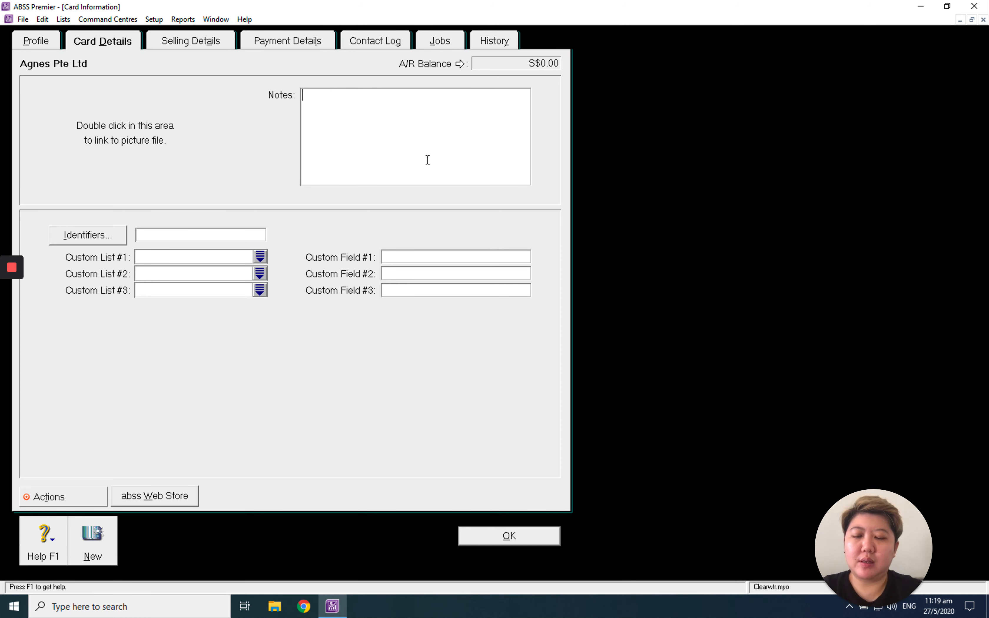
pyautogui.write('late pay')
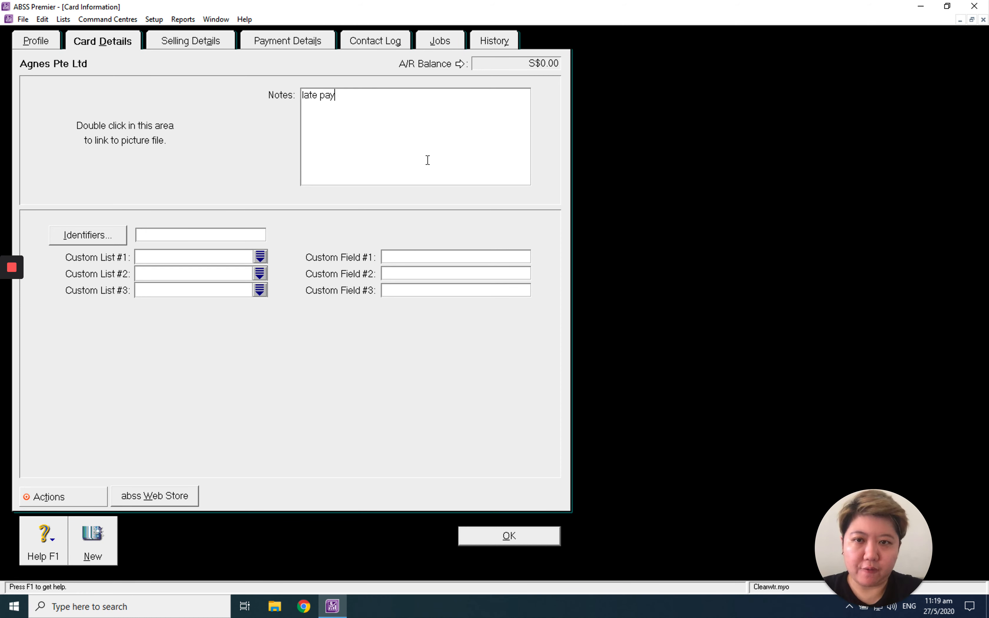
pyautogui.write('ment')
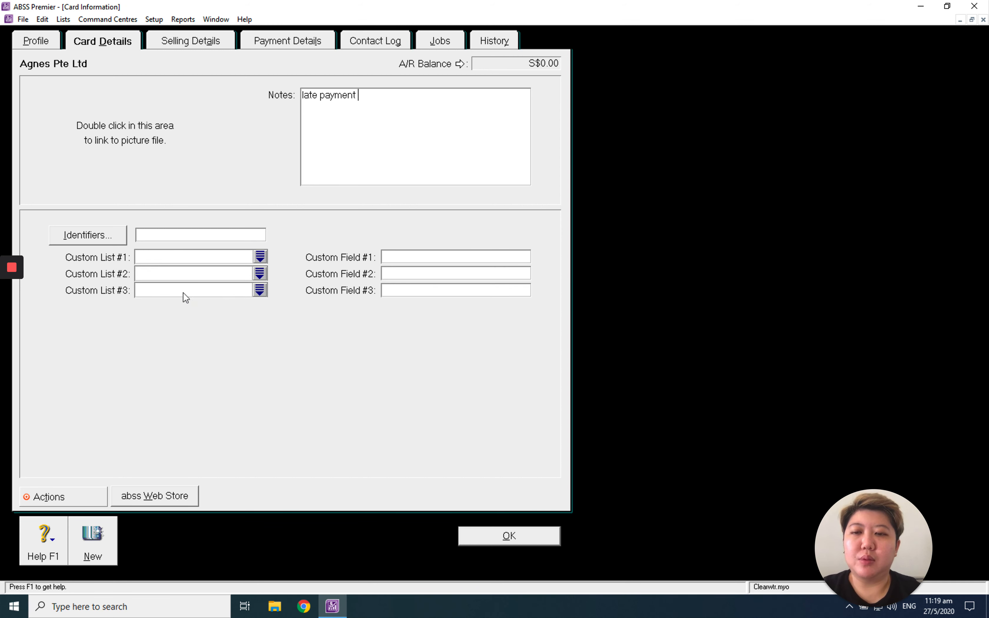
# Examine the entries offered for Custom List #1 and the three custom fields in the customer's card details.
pyautogui.click(261, 256)
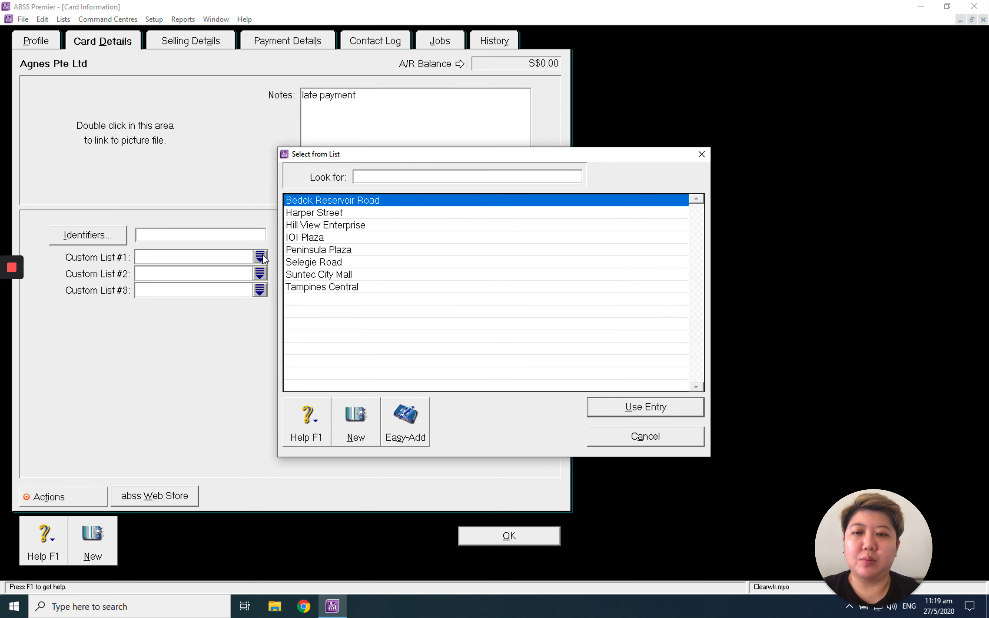
pyautogui.click(605, 437)
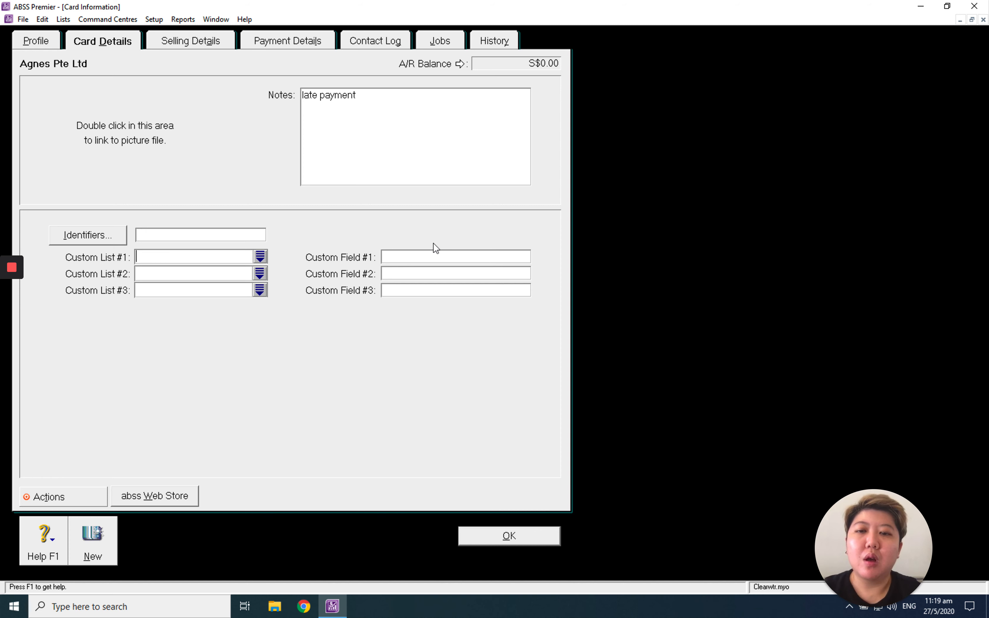
pyautogui.click(436, 257)
pyautogui.click(410, 276)
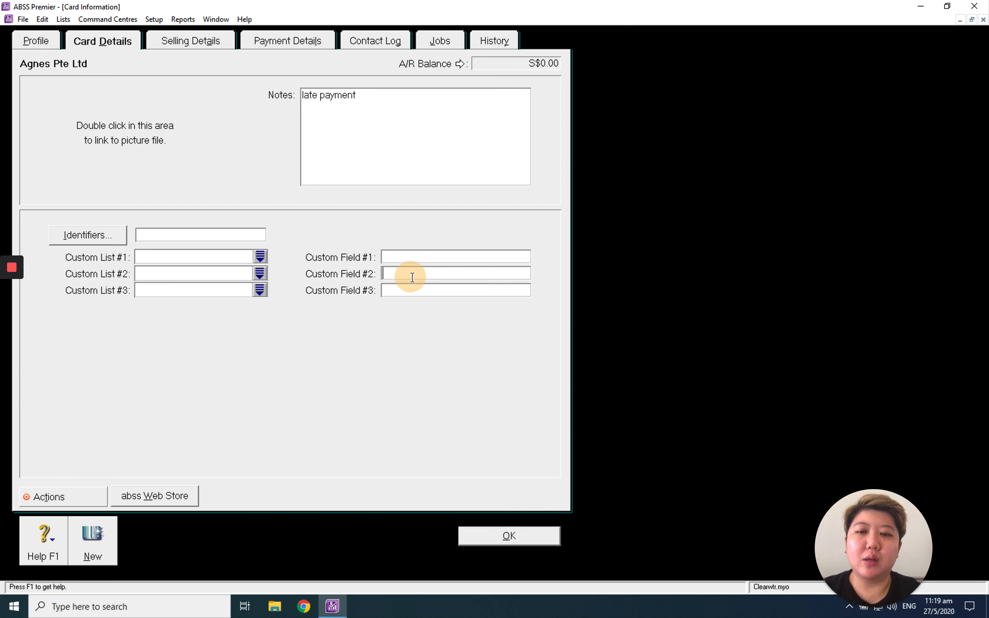
pyautogui.click(411, 288)
pyautogui.click(429, 267)
pyautogui.click(434, 256)
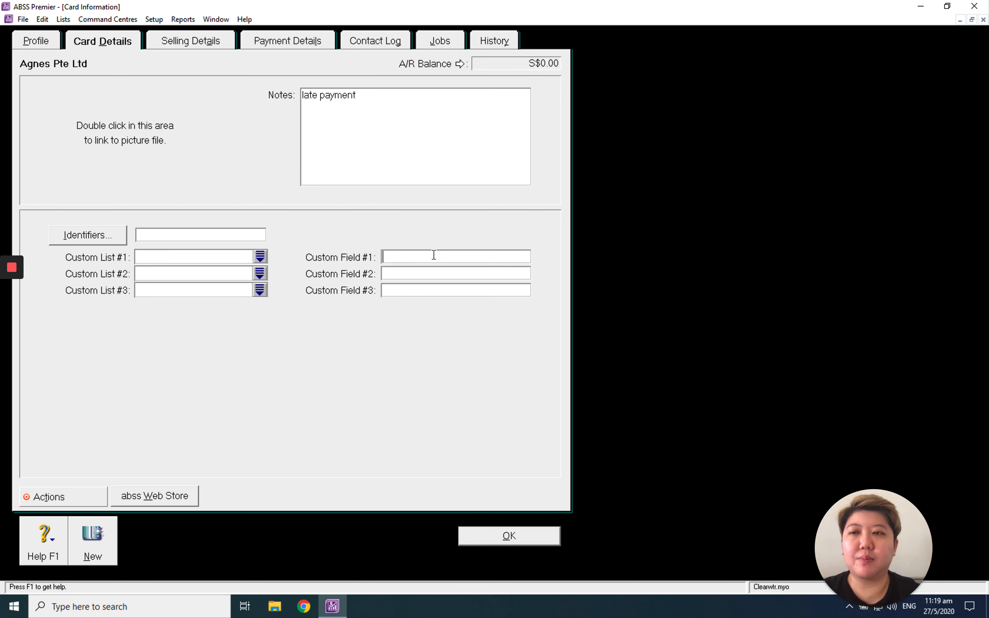
pyautogui.click(50, 42)
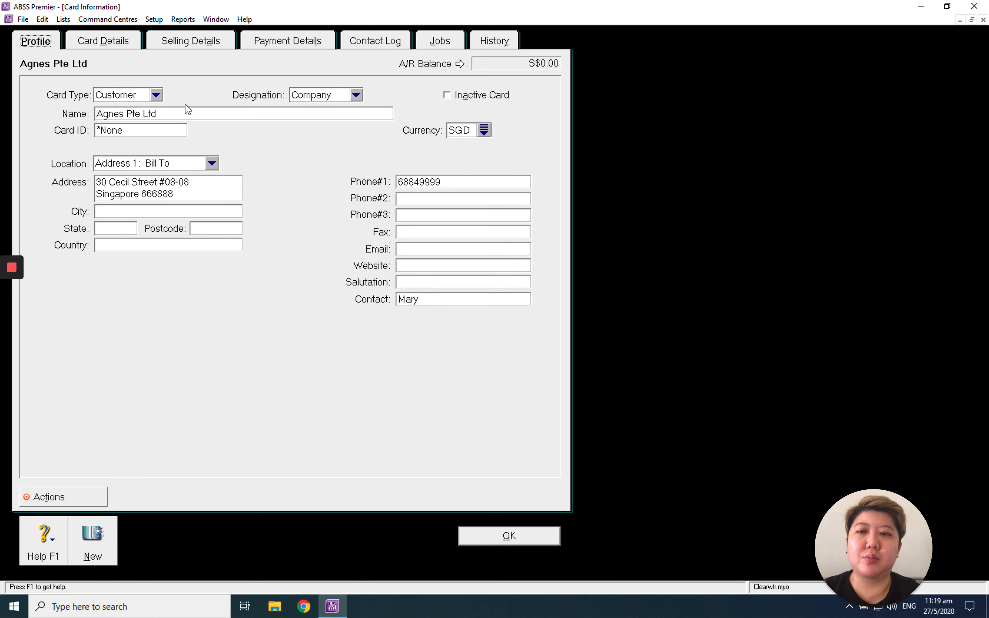
pyautogui.click(128, 41)
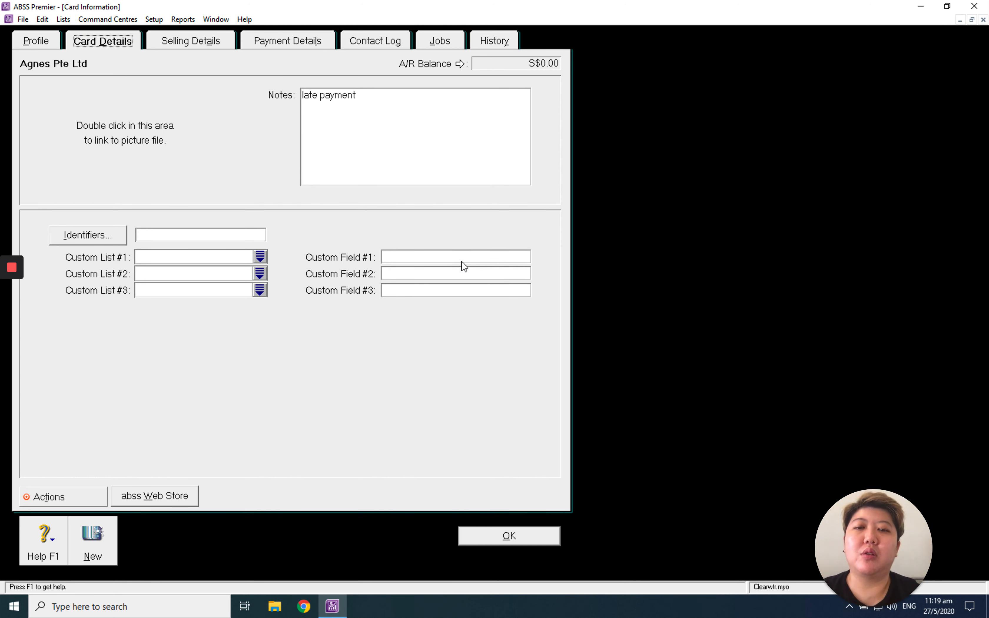
# Set the sale layout to Service in the customer's selling details.
pyautogui.click(214, 44)
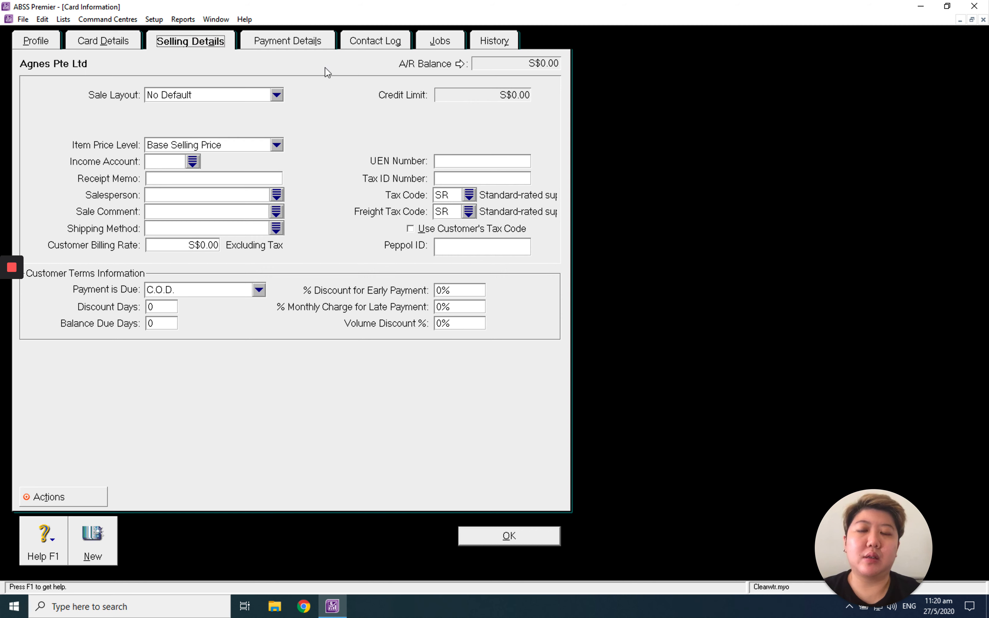
pyautogui.click(277, 98)
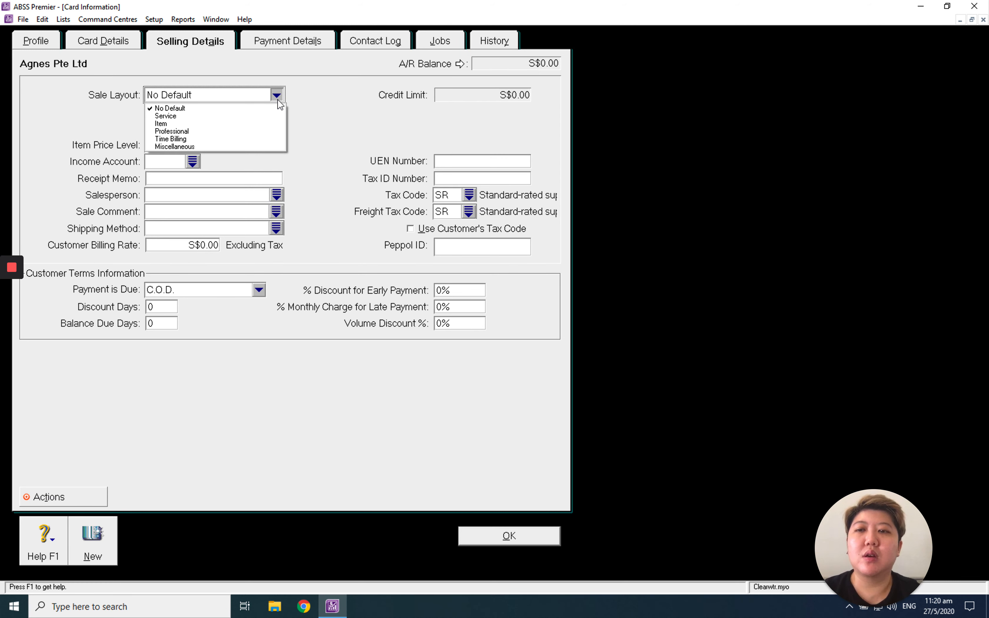
pyautogui.click(227, 116)
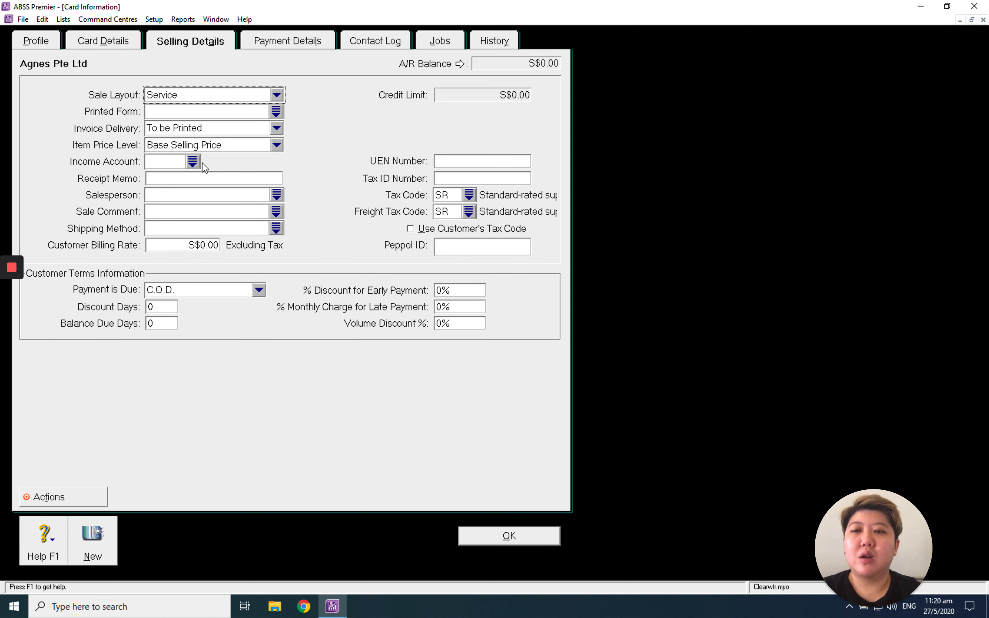
# Look through the accounts available as the customer's income account, including 4-1100 Income - Sales & Service, and leave the list.
pyautogui.click(193, 161)
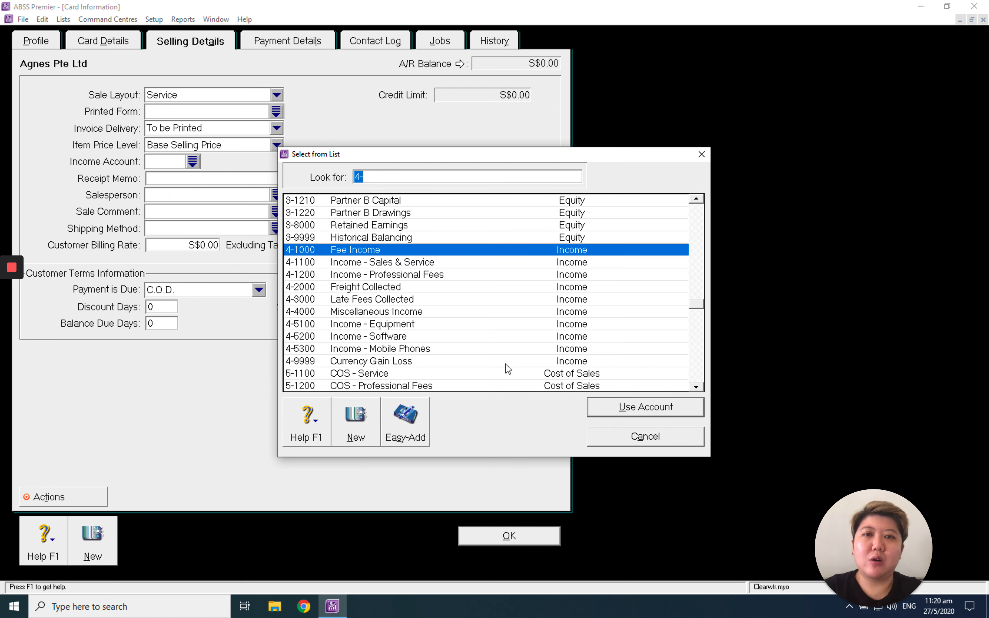
pyautogui.click(471, 264)
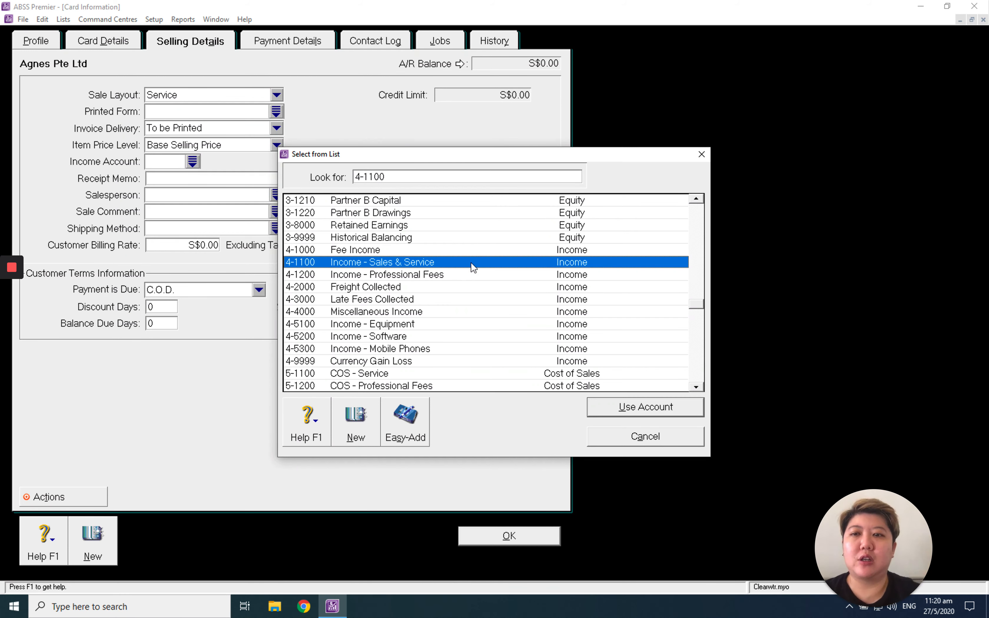
pyautogui.click(700, 155)
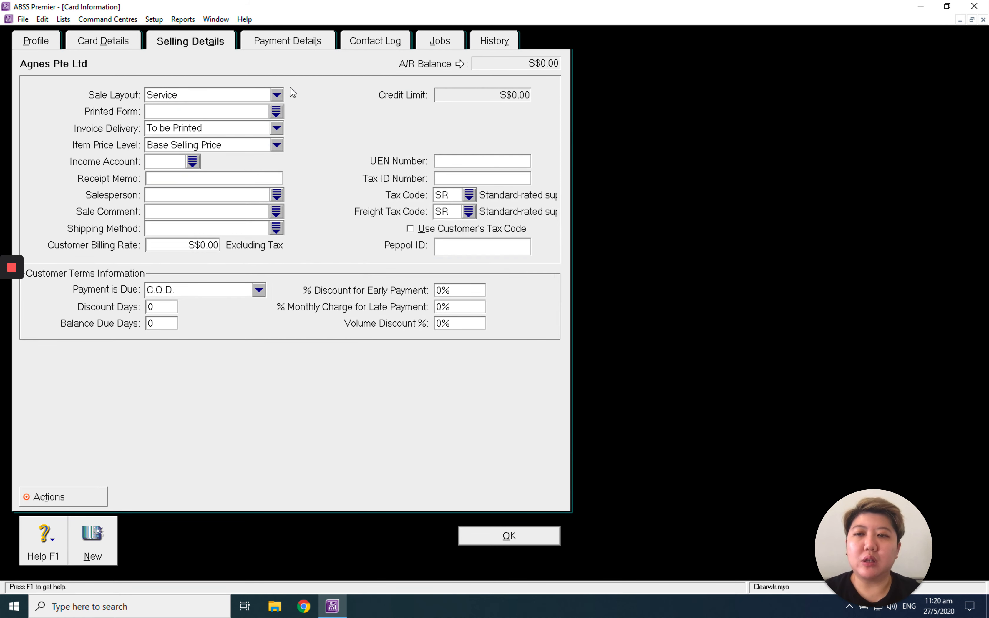
# Change the customer's sale layout to Item.
pyautogui.click(277, 95)
pyautogui.click(223, 119)
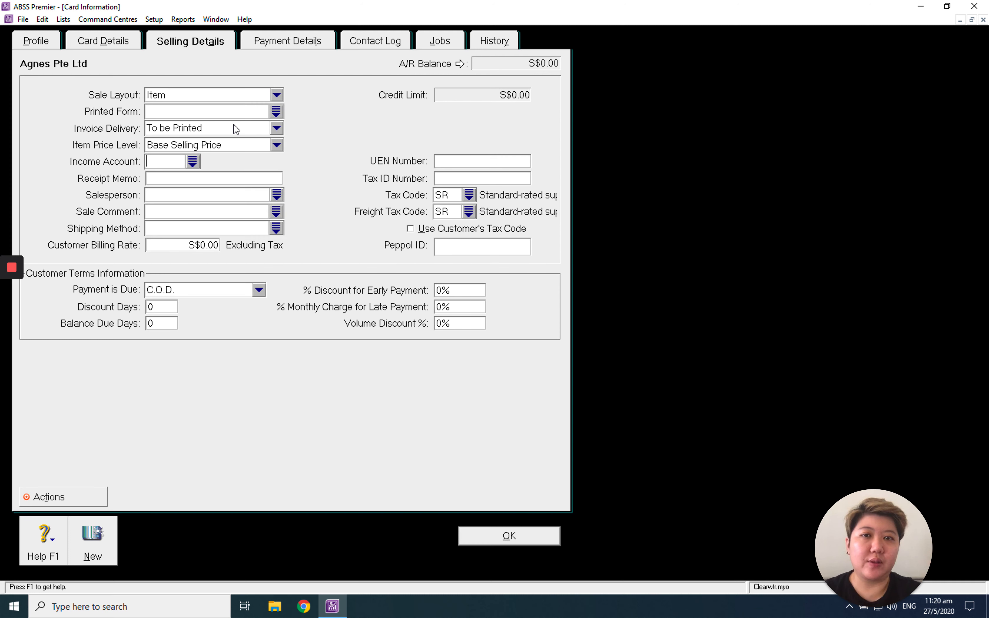
# Look through the sale layout options and the employees available as the customer's salesperson, leaving both lists without a new choice.
pyautogui.click(277, 94)
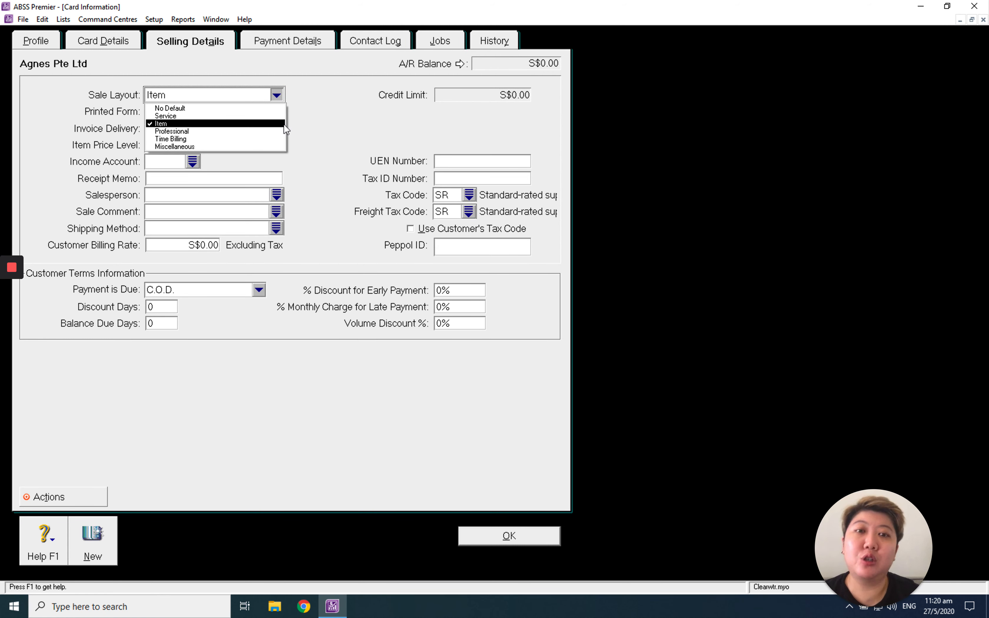
pyautogui.click(276, 96)
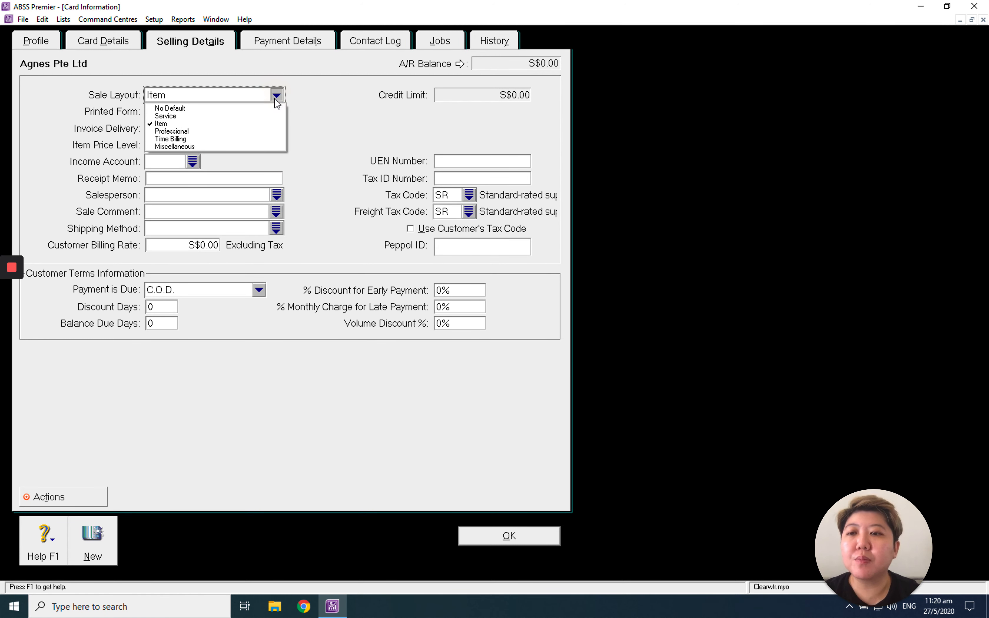
pyautogui.click(292, 140)
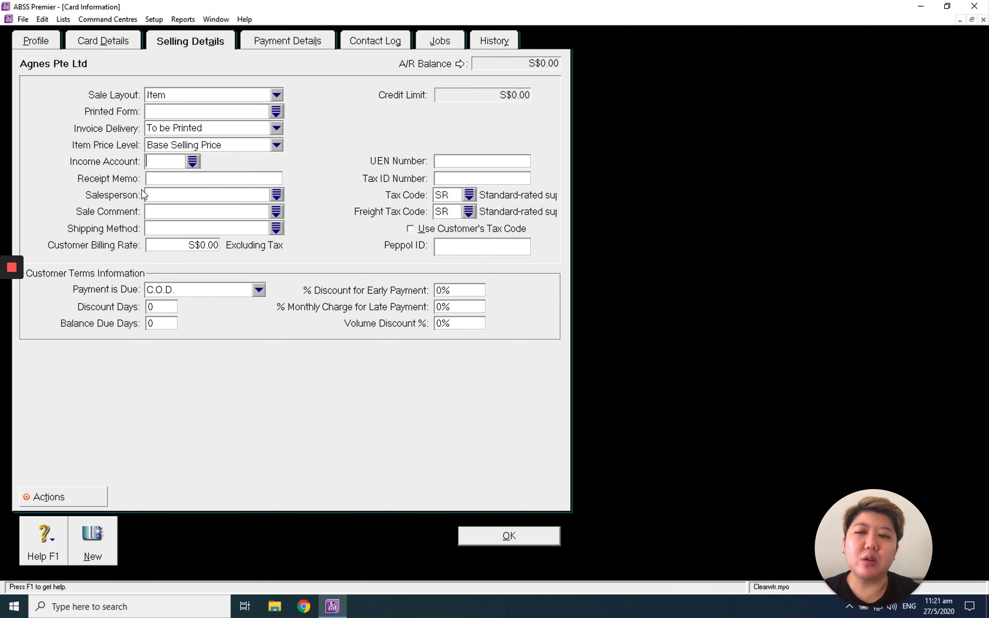
pyautogui.click(277, 195)
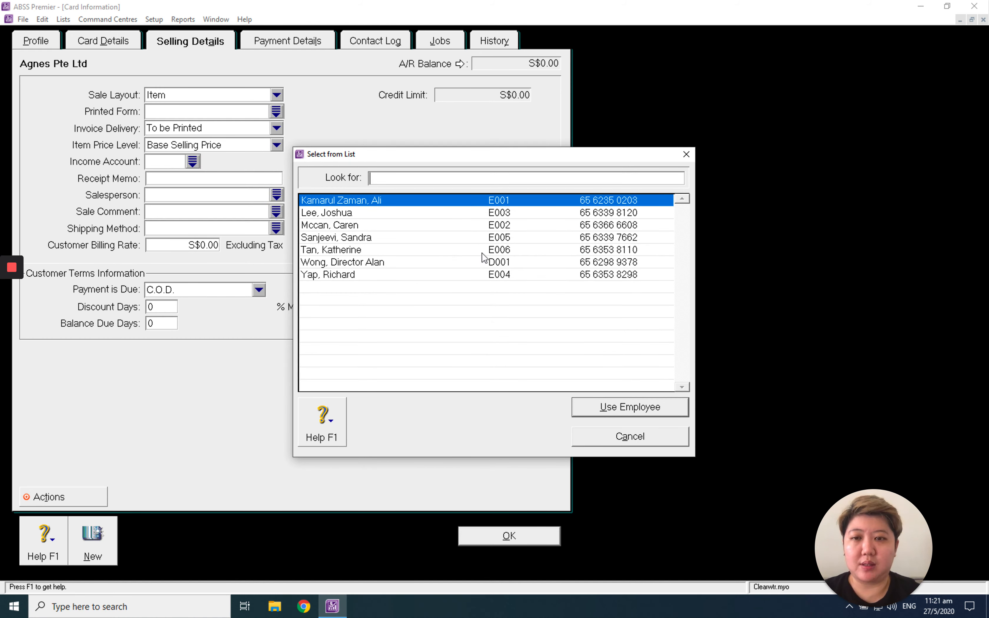
pyautogui.click(604, 436)
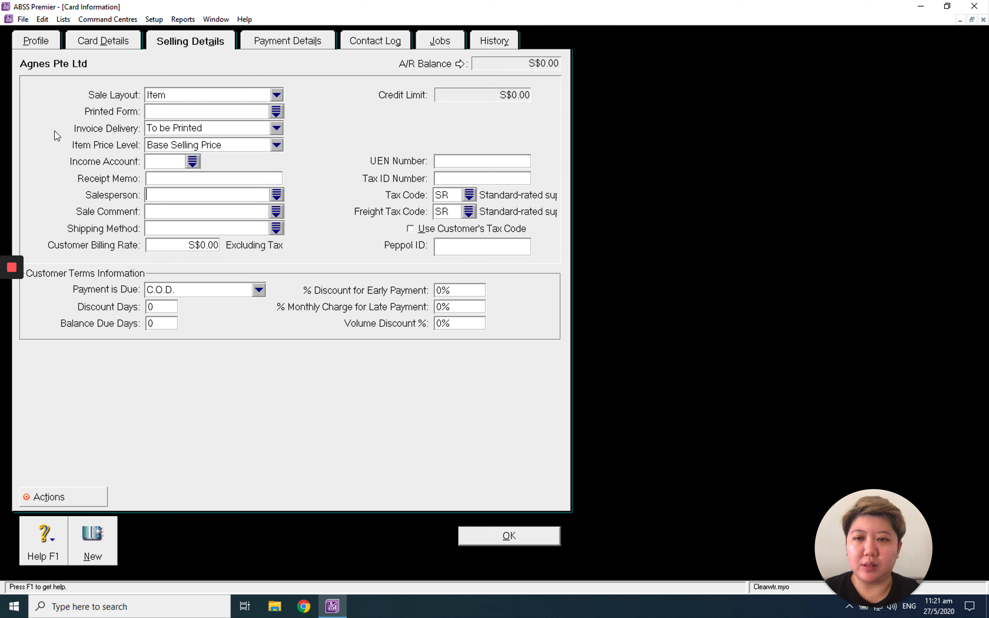
# Set the customer's tax code and freight tax code to ZR (Zero-rated supplies) and enable Use Customer's Tax Code.
pyautogui.click(470, 195)
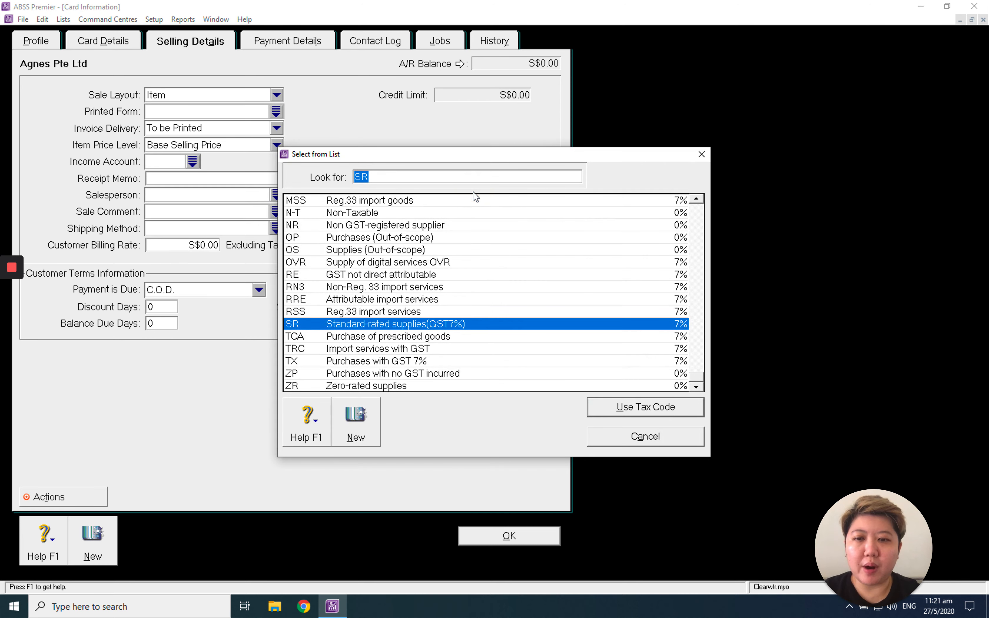
pyautogui.click(611, 411)
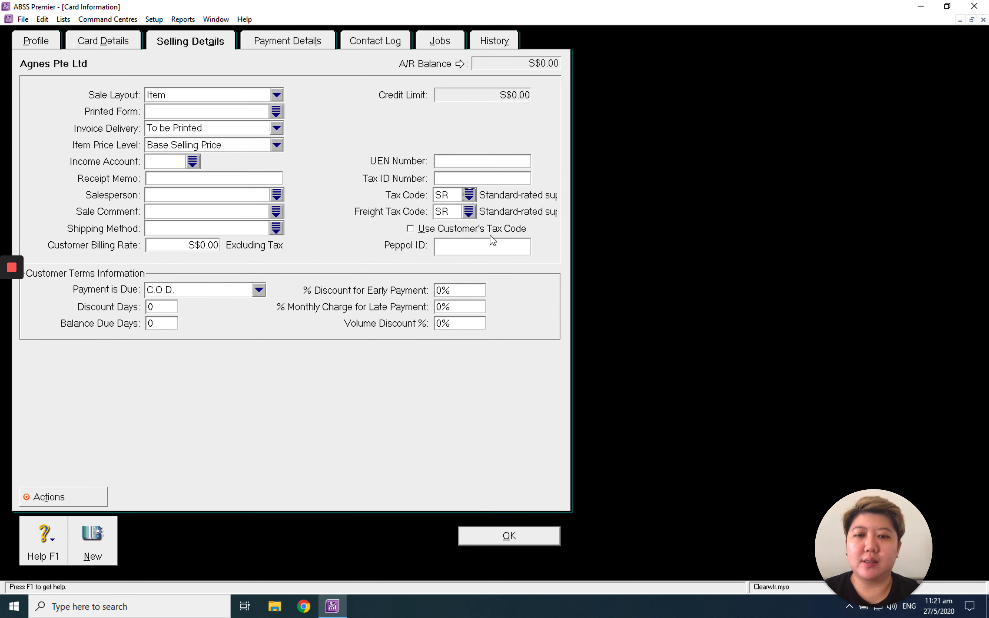
pyautogui.click(470, 195)
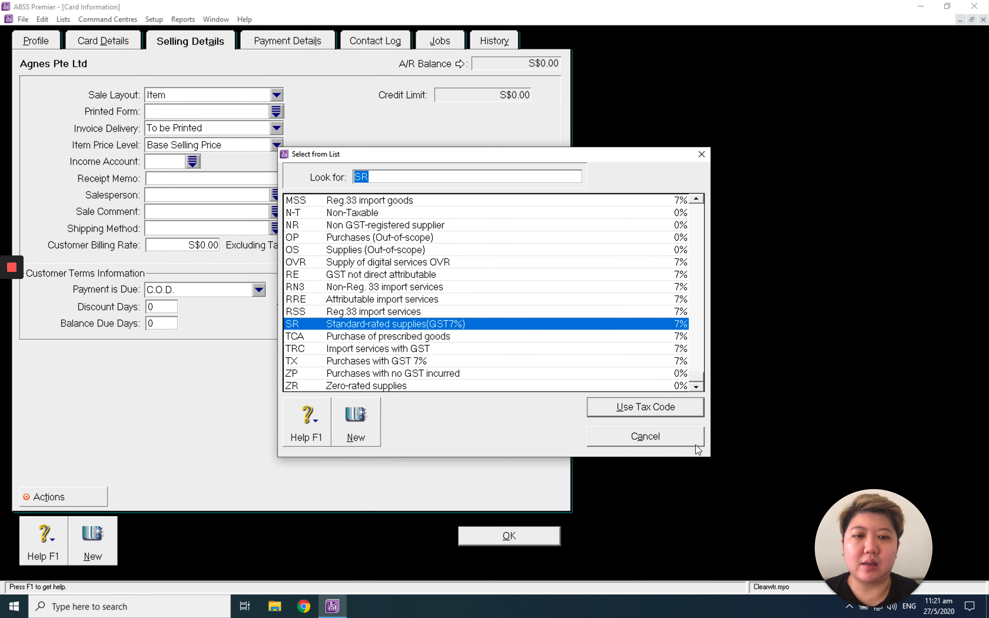
pyautogui.doubleClick(398, 385)
pyautogui.click(469, 212)
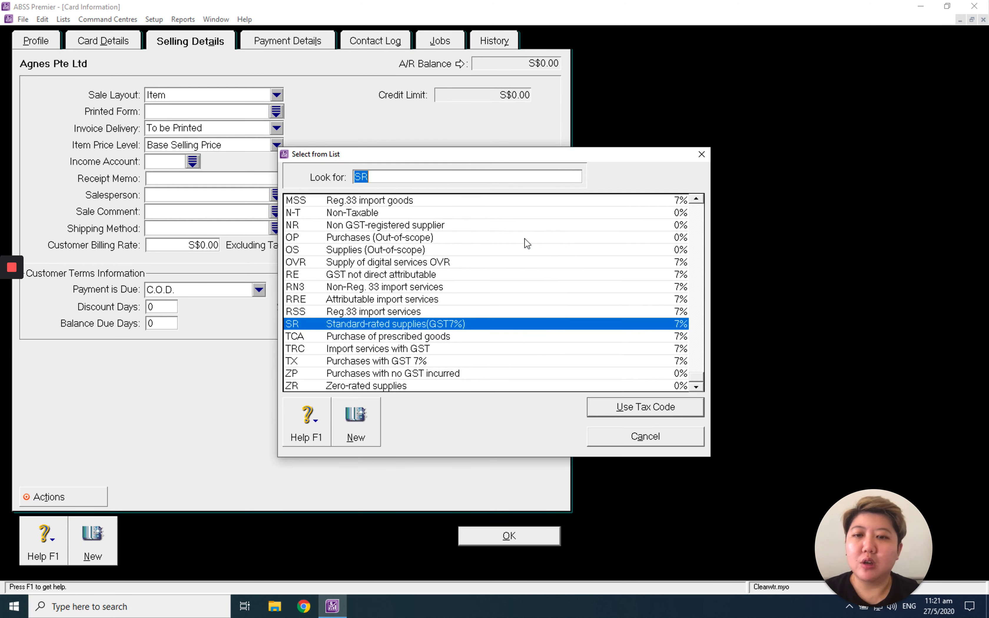
pyautogui.doubleClick(493, 384)
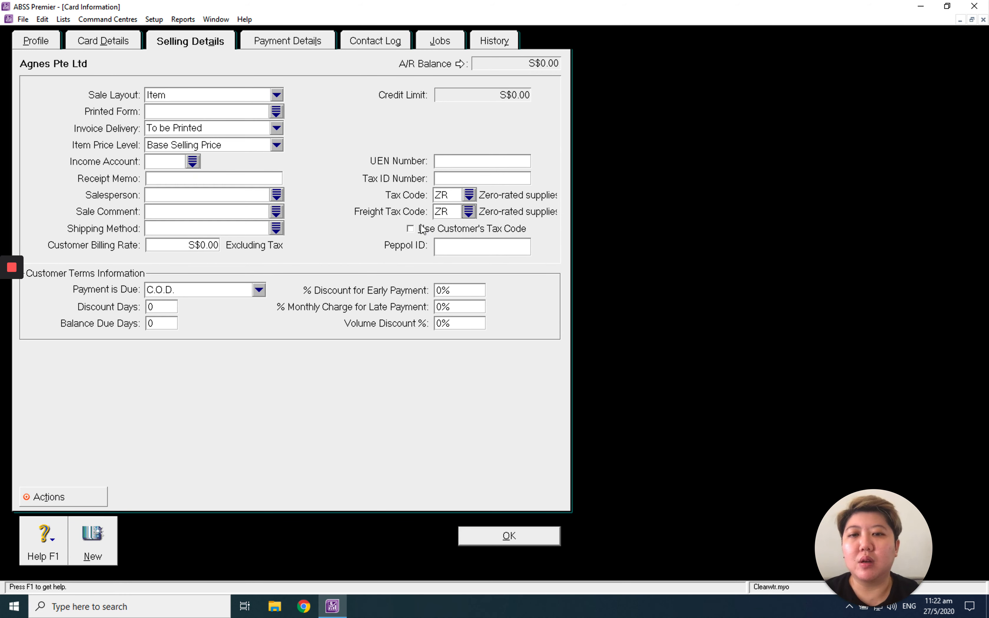
pyautogui.click(411, 229)
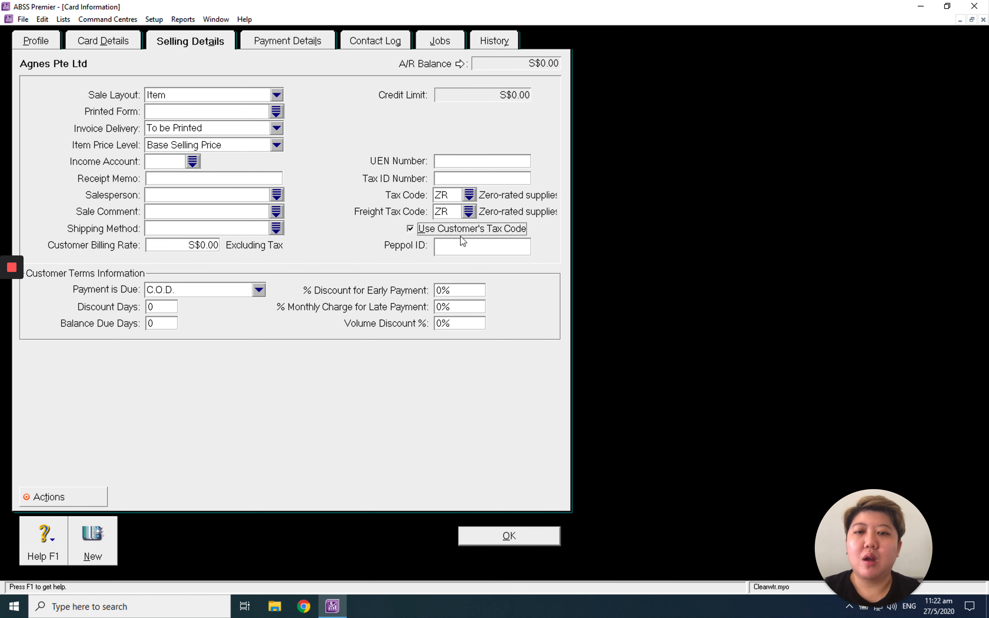
pyautogui.click(460, 251)
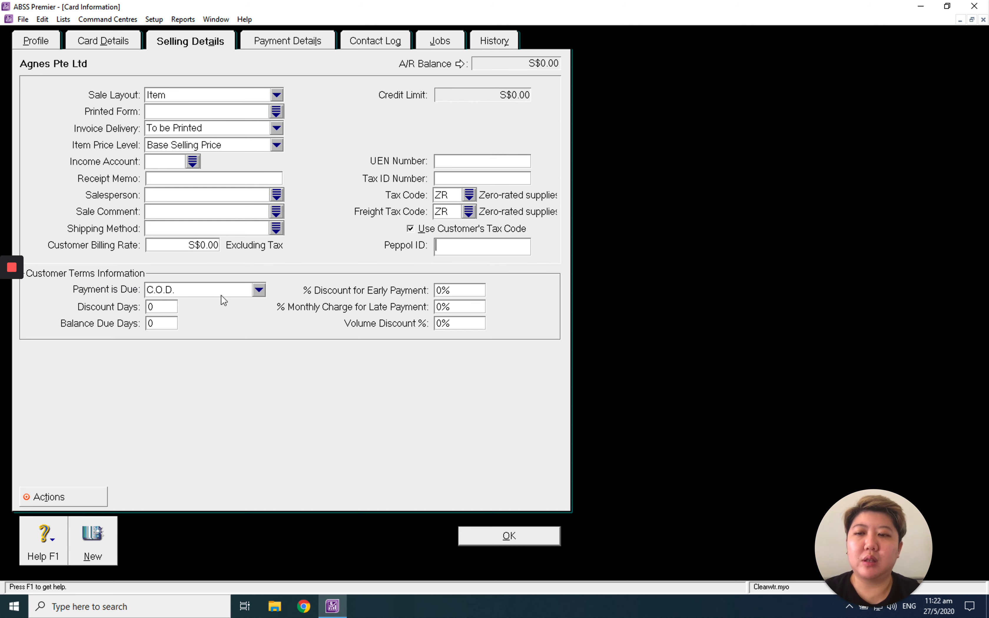
# Set the customer's payment terms to In a Given # of Days with 30 balance due days.
pyautogui.click(258, 291)
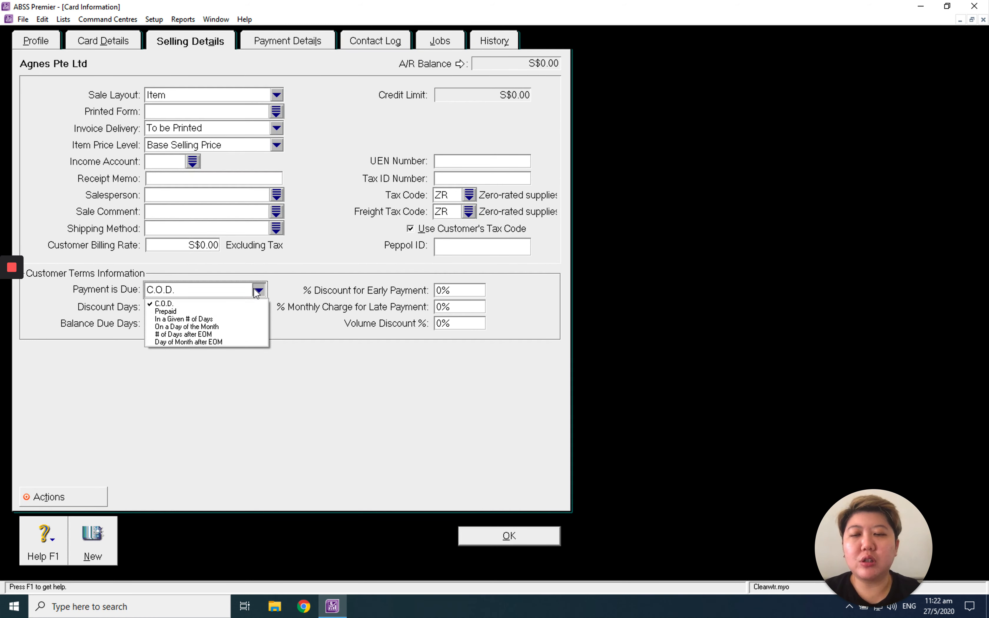
pyautogui.click(232, 319)
pyautogui.click(171, 323)
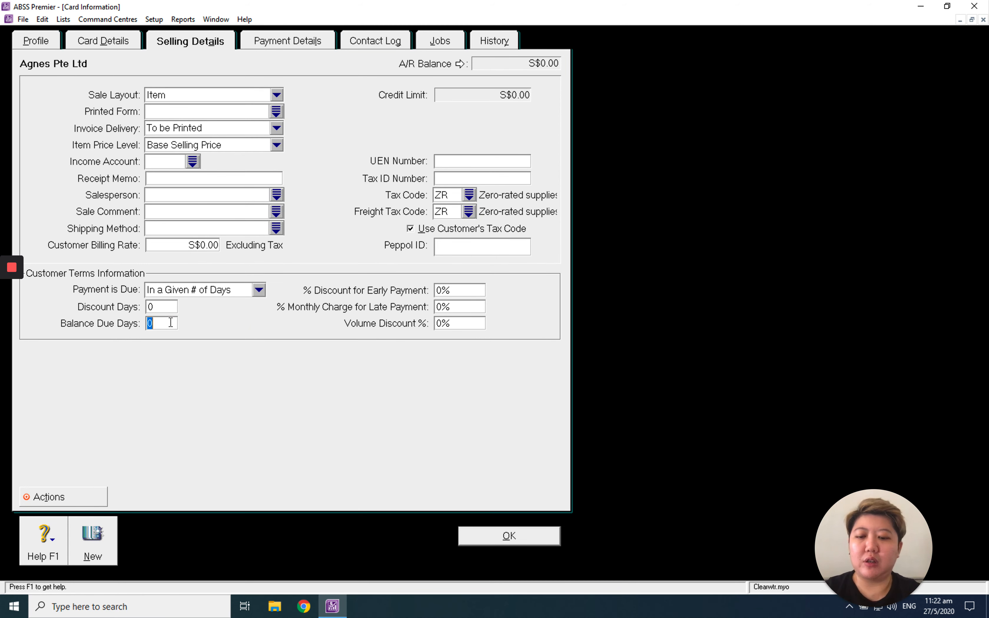
pyautogui.write('30')
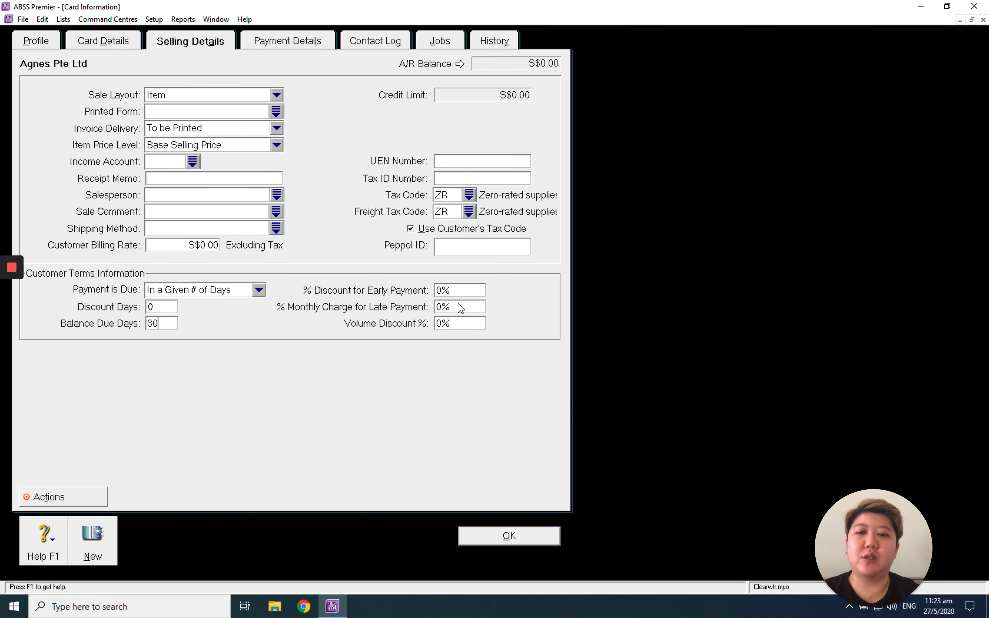
# Save the Agnes Pte Ltd customer card and return to the customer cards list.
pyautogui.click(459, 323)
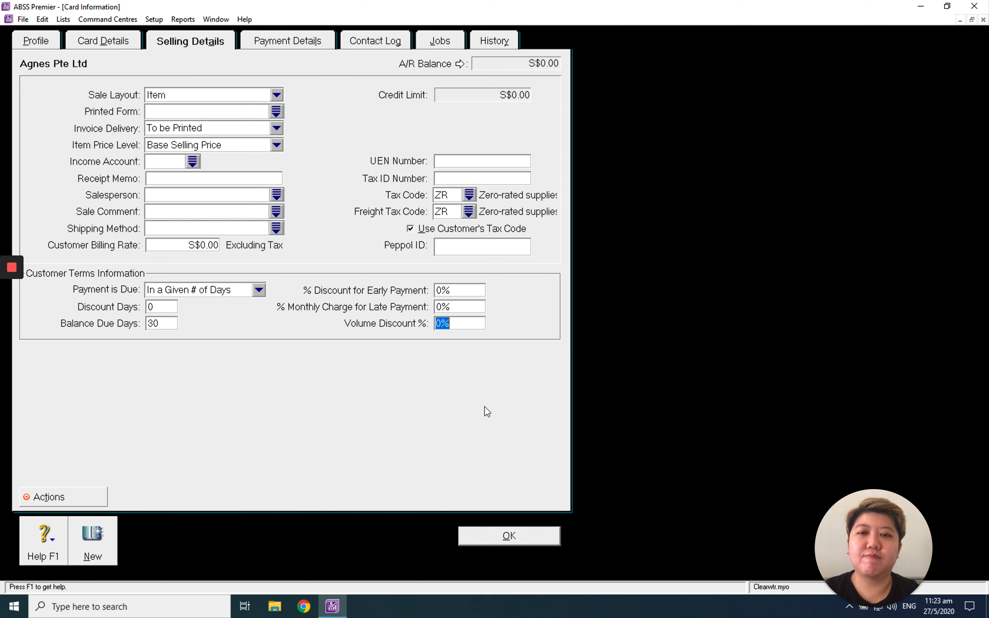
pyautogui.click(536, 534)
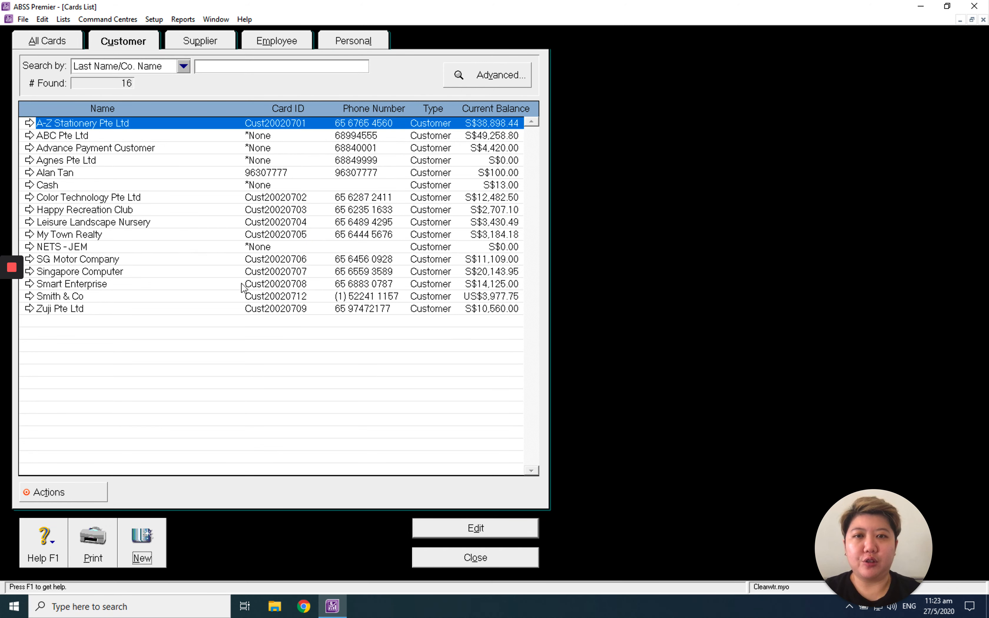
pyautogui.moveTo(11, 270)
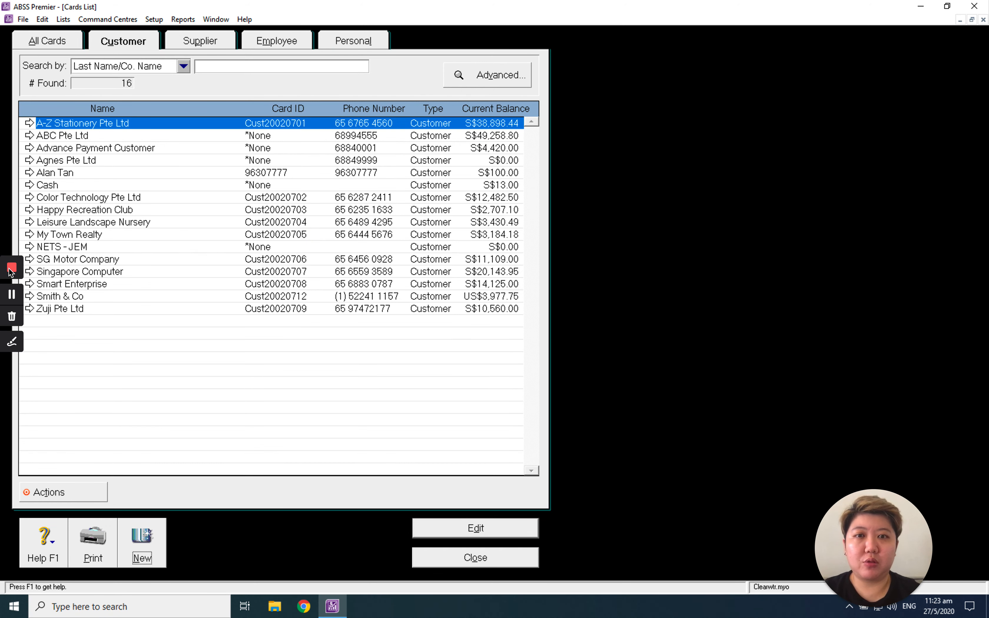